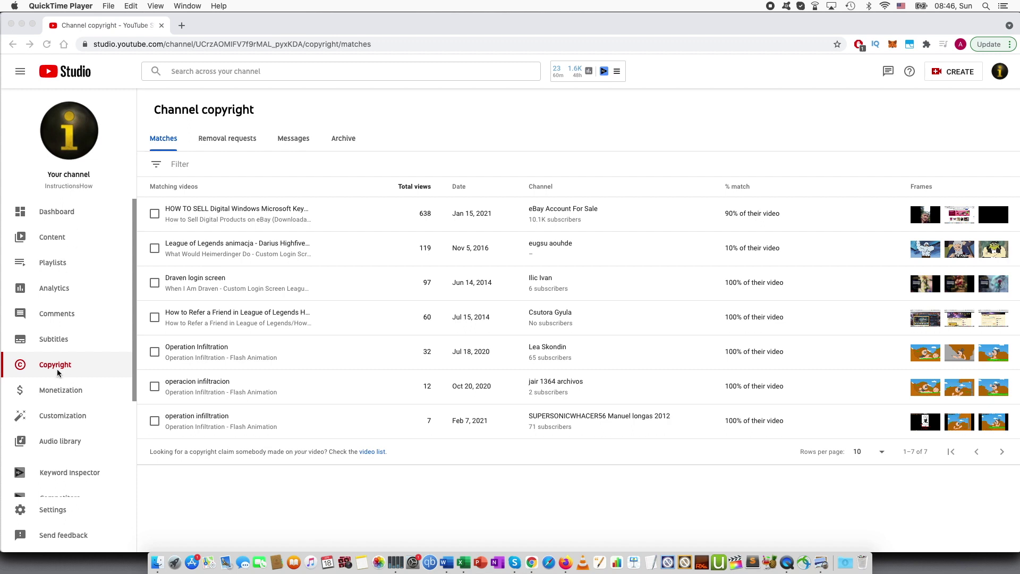
- Open the matching video "HOW TO SELL Digital Windows Microsoft Keys on eBay!" from the copyright matches and mute it
click(339, 463)
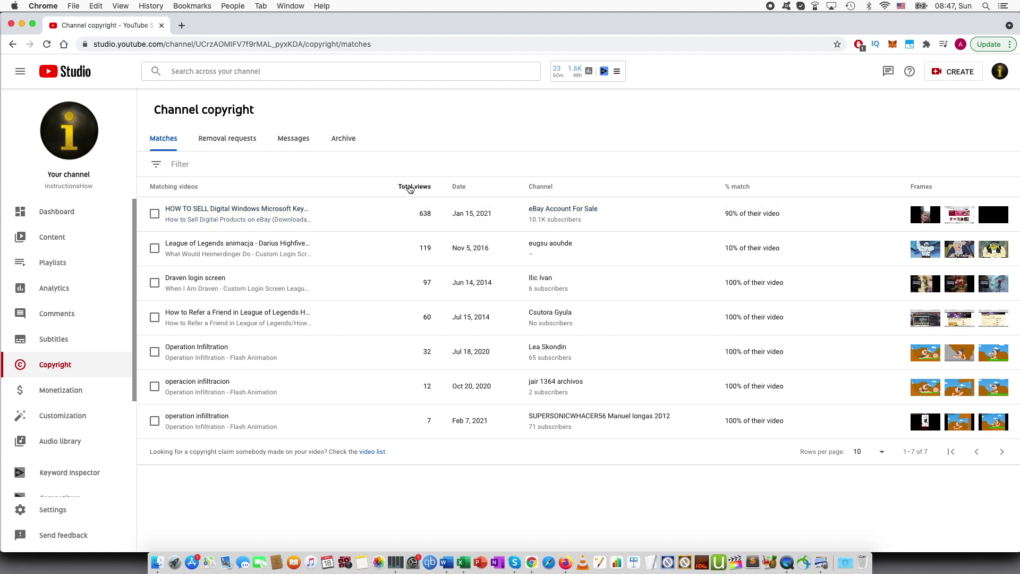
mouse_move(404, 187)
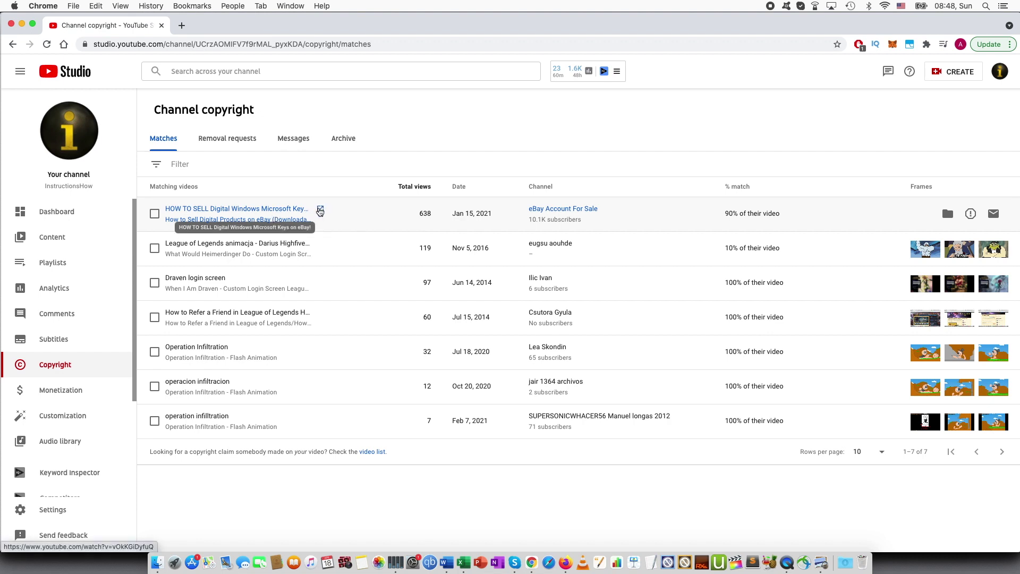
click(320, 211)
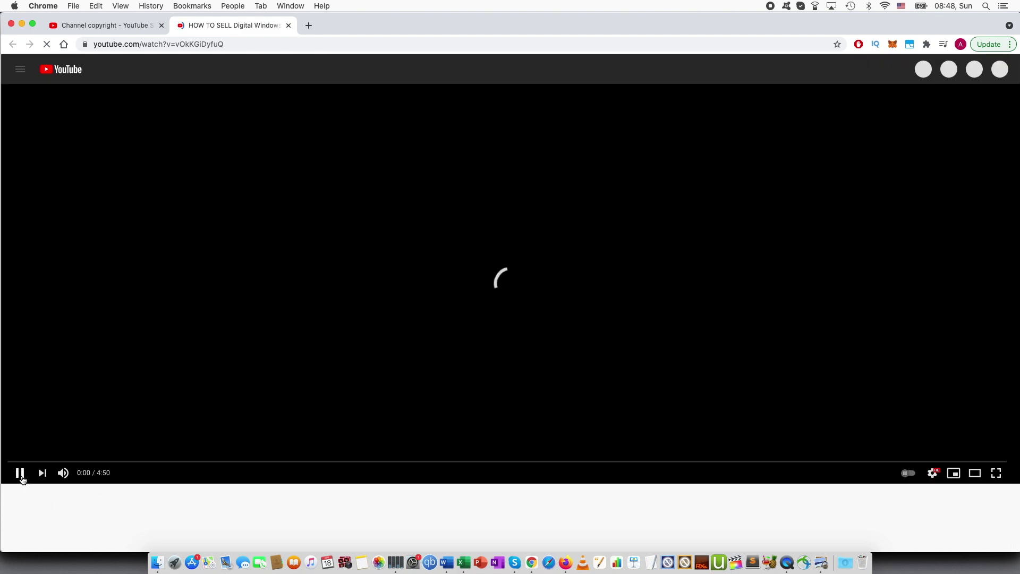
click(63, 482)
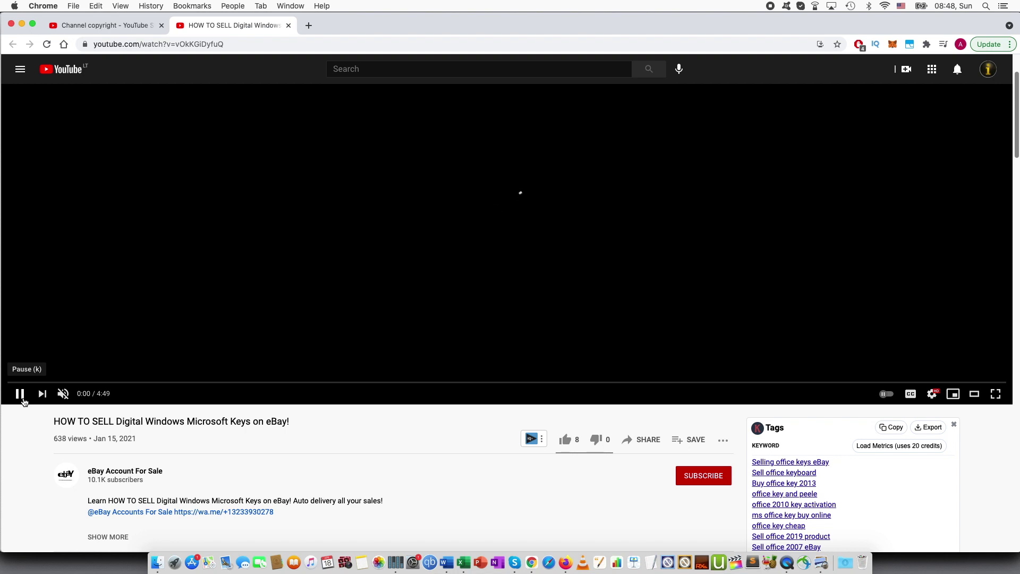
- Open the original video "How to Sell Digital Products on eBay (Downloadable Listing)" from the same match and pause it at 0:02
click(99, 25)
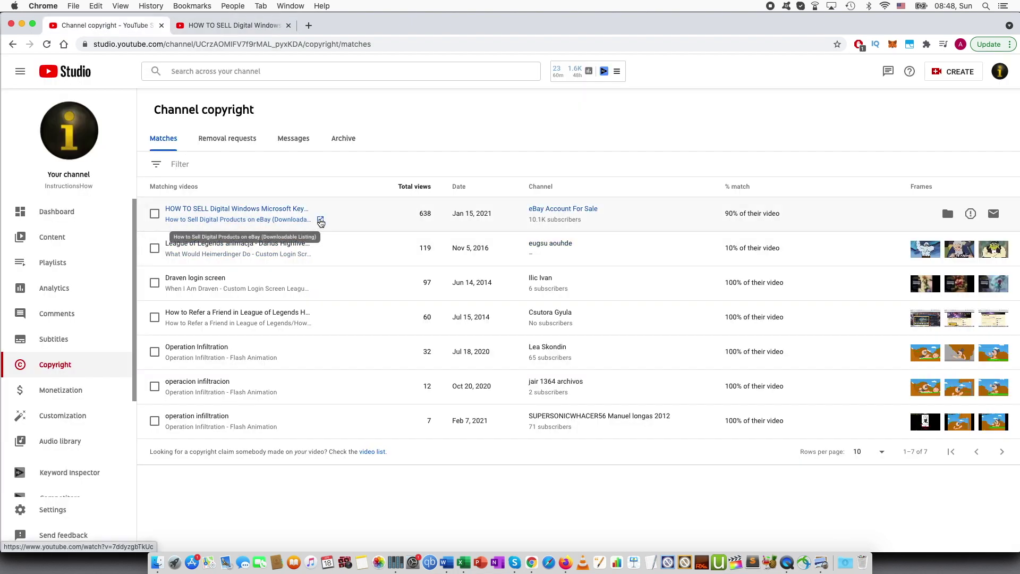
click(320, 221)
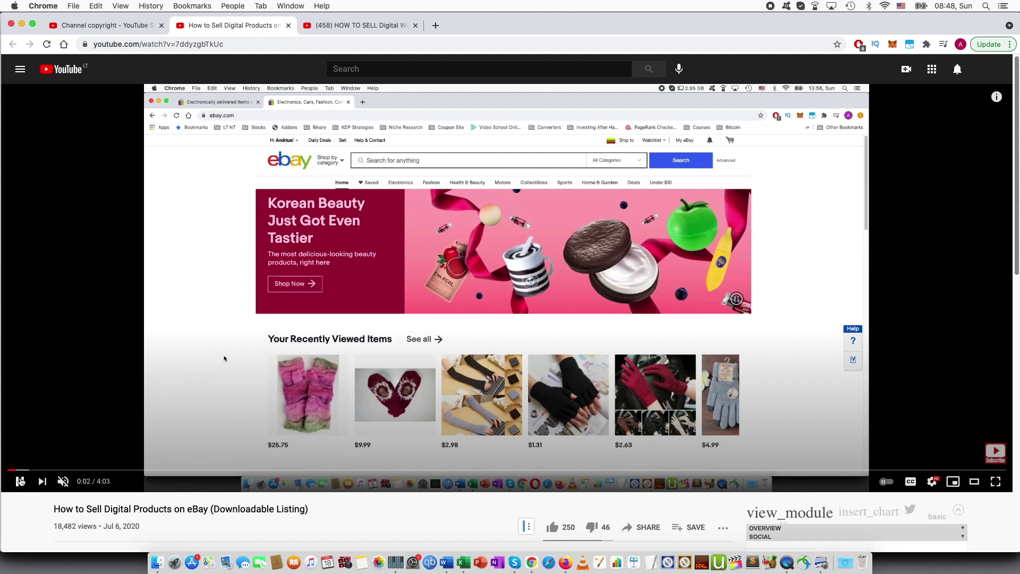
click(20, 480)
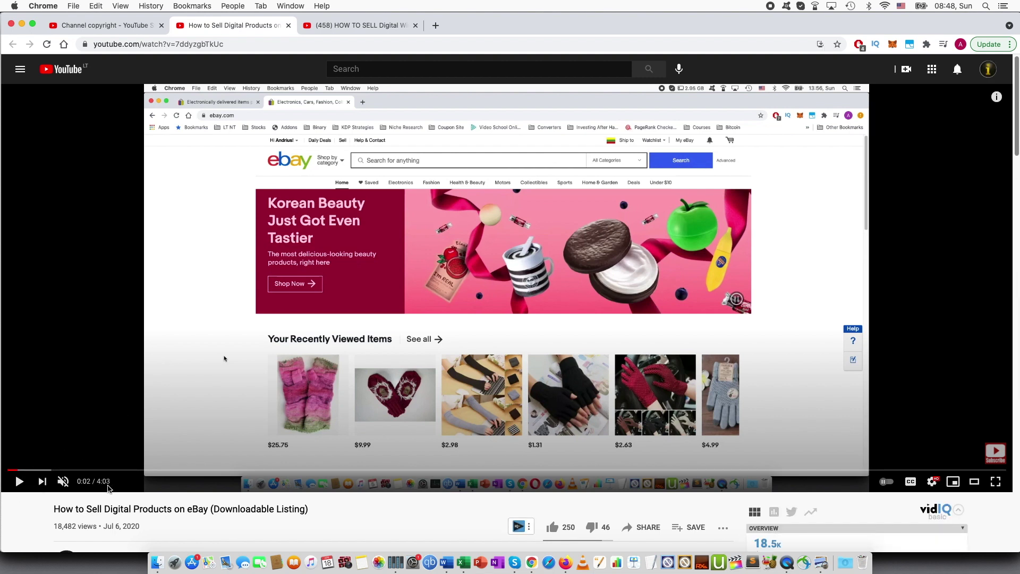
scroll(254, 461, down, 4)
scroll(254, 461, up, 4)
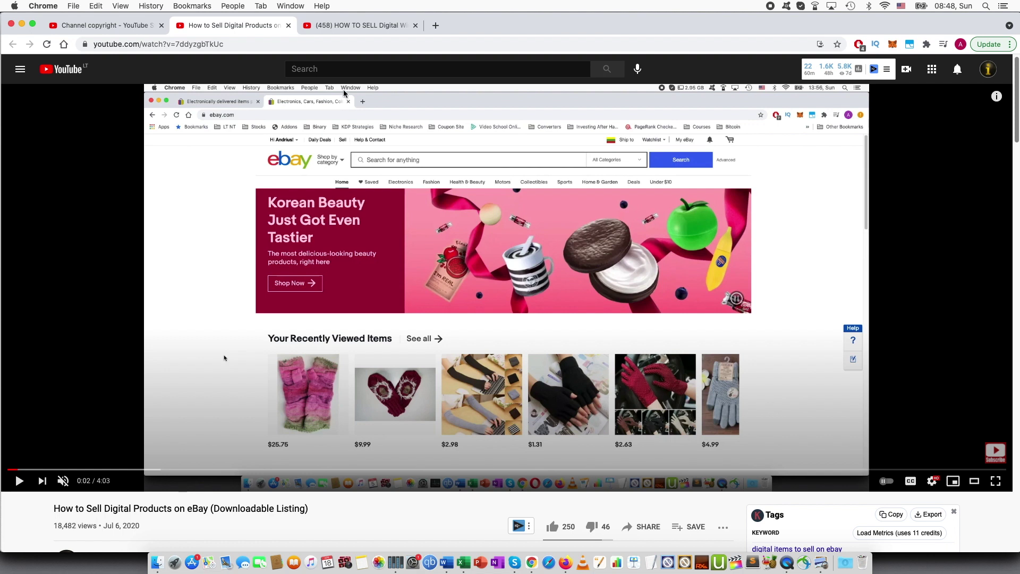
- Play the matching video, skip to 0:23, pause it, and compare the frame with the start of the original video
click(344, 27)
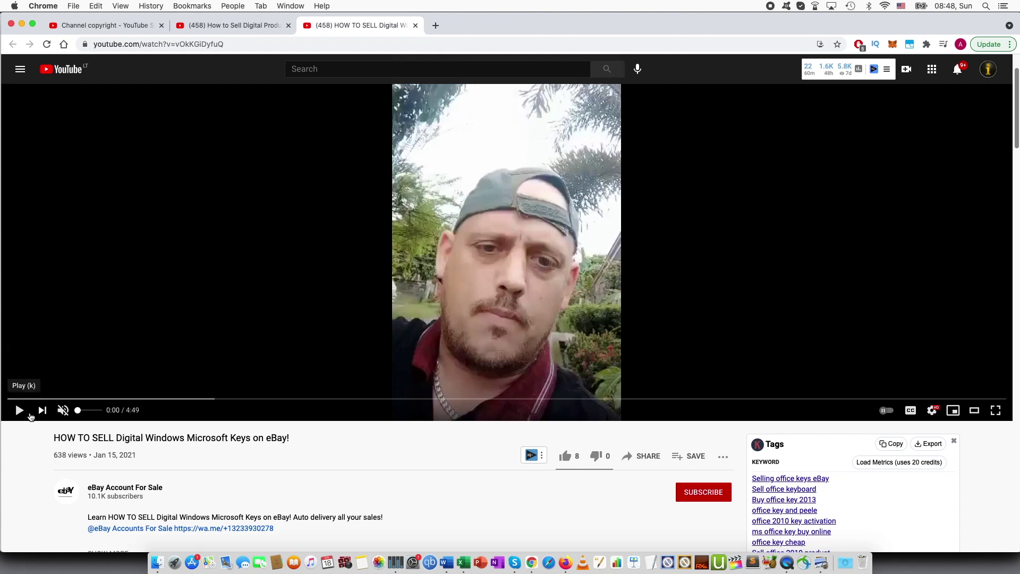
click(19, 412)
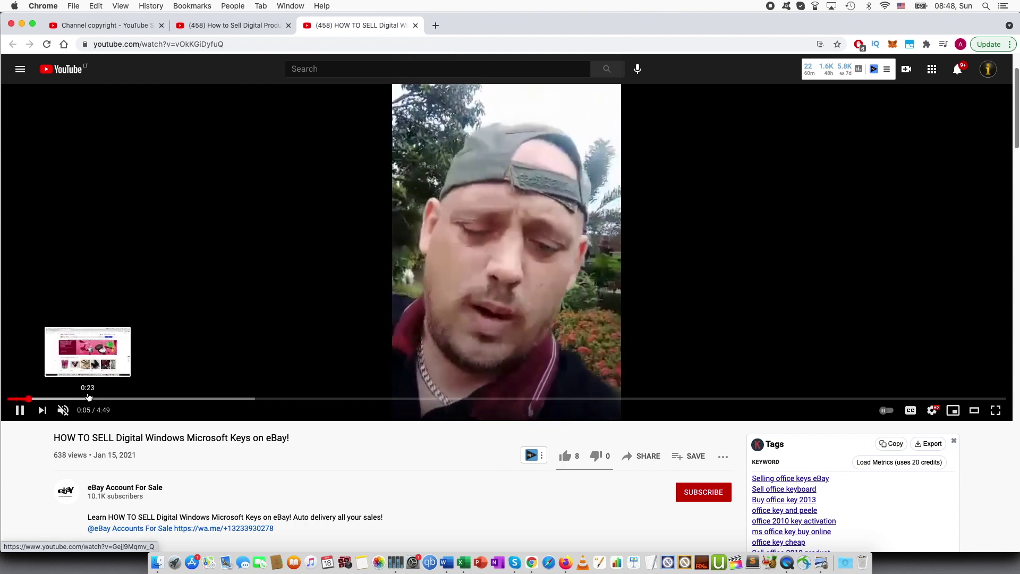
click(87, 398)
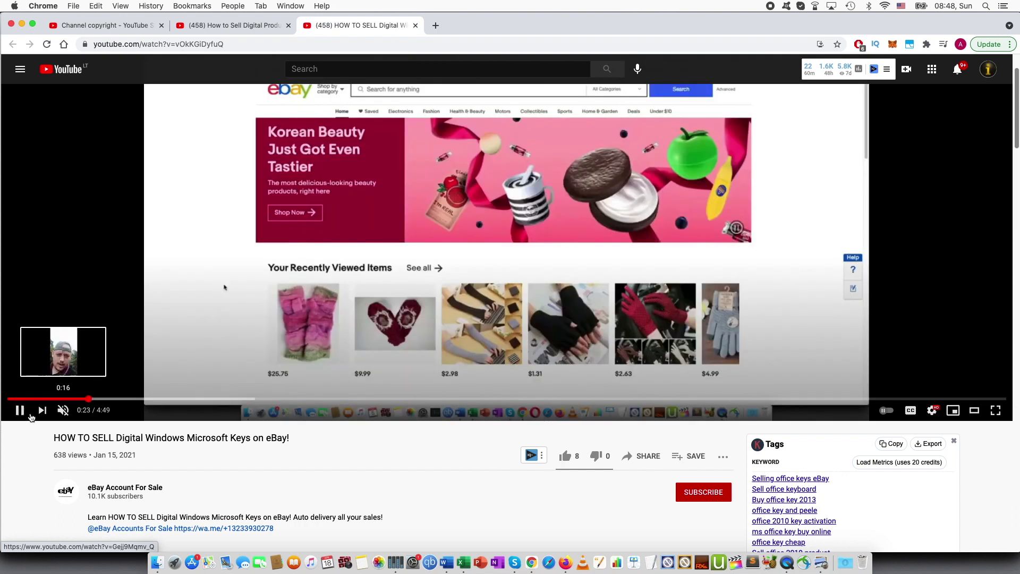
click(24, 412)
scroll(63, 446, up, 2)
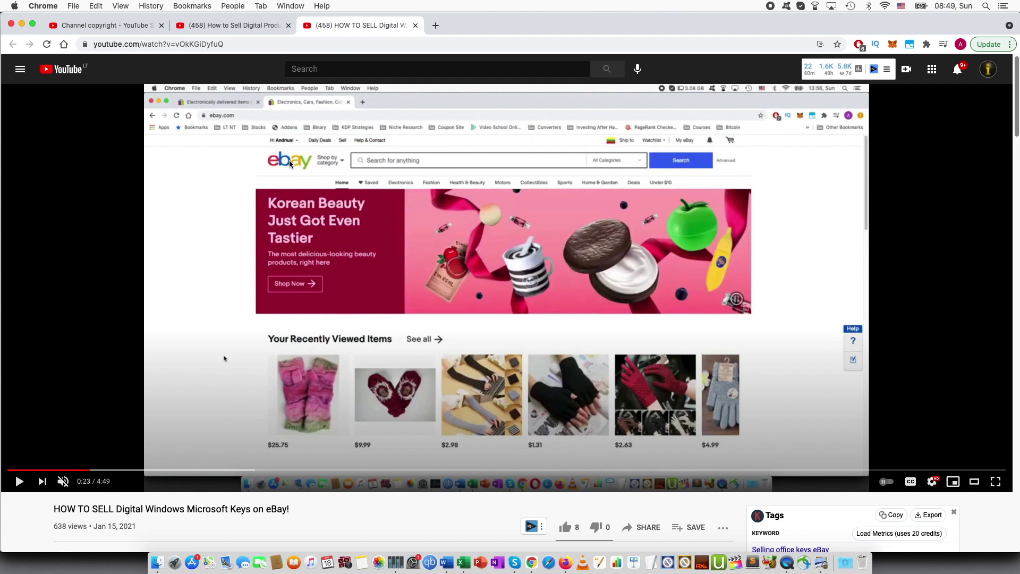
click(206, 26)
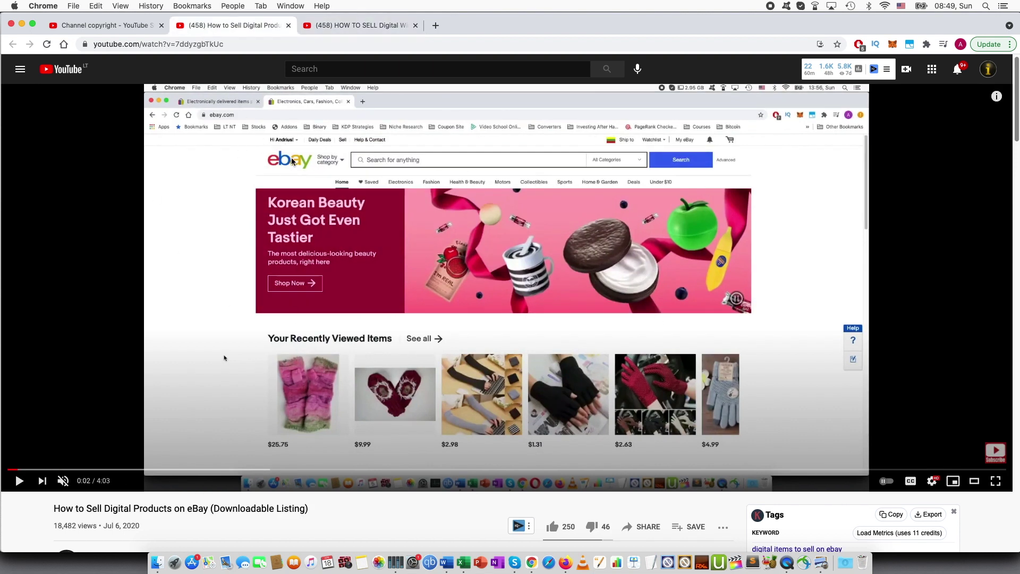
click(334, 27)
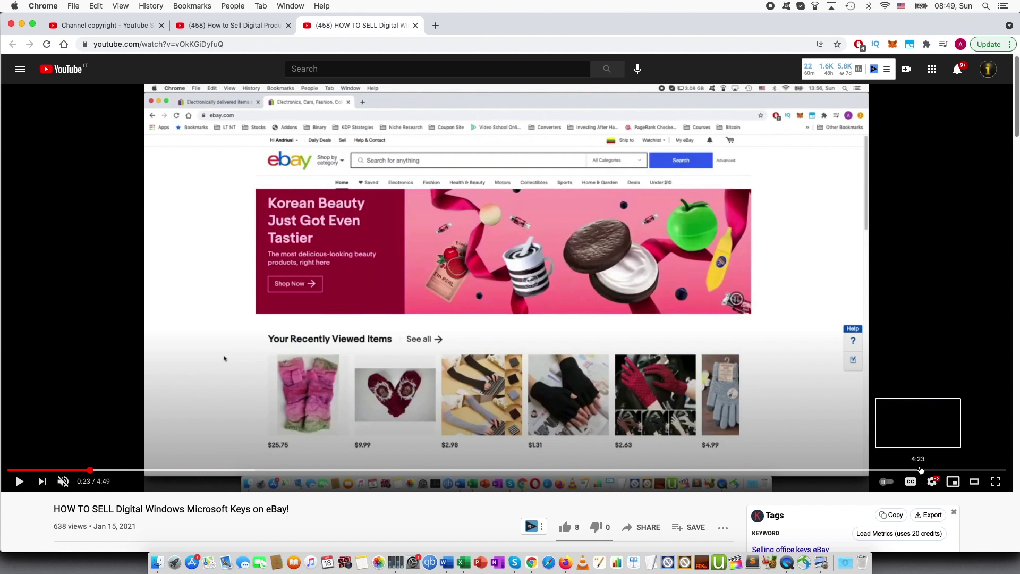
- Skip the matching video to its closing section and pause it at 4:22
click(922, 469)
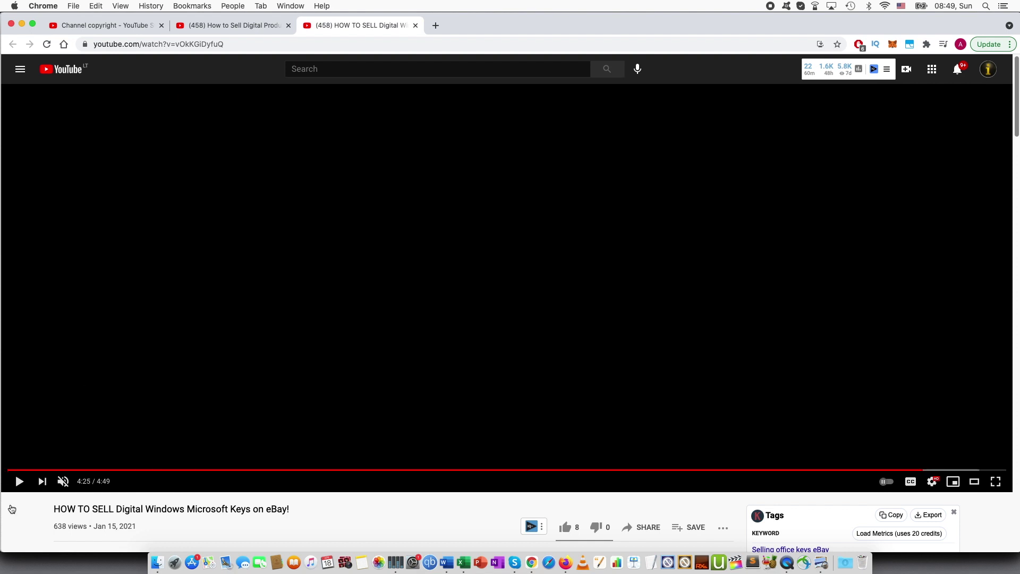
click(932, 404)
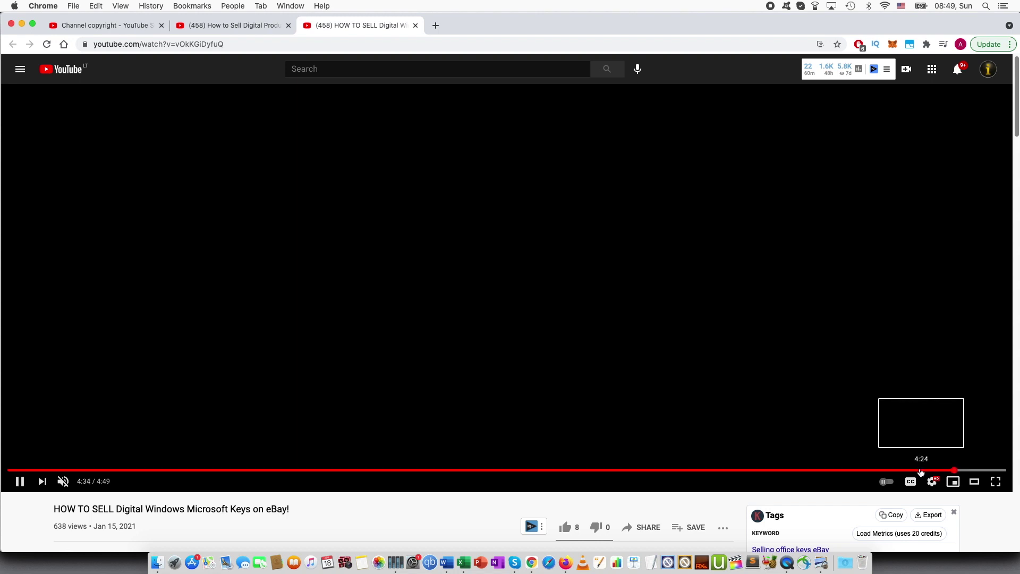
click(906, 470)
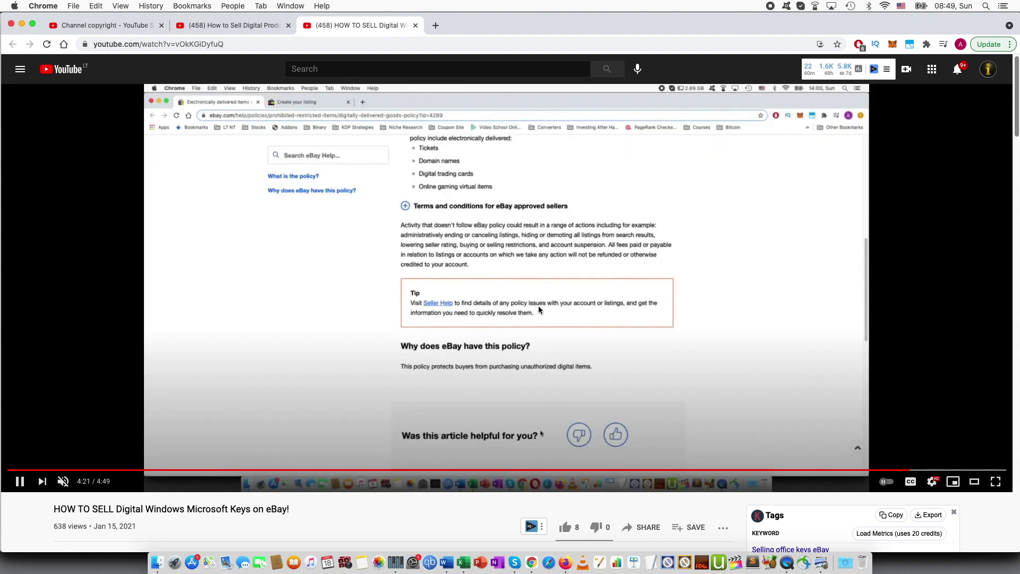
click(341, 134)
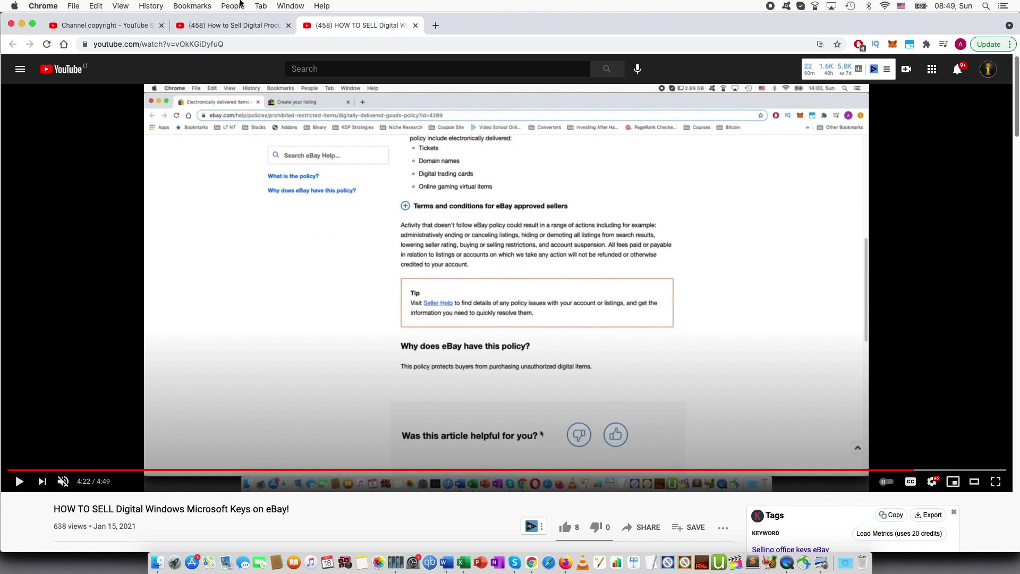
- Skip the original video to about 4:01 and compare its ending with the matching video's
click(234, 25)
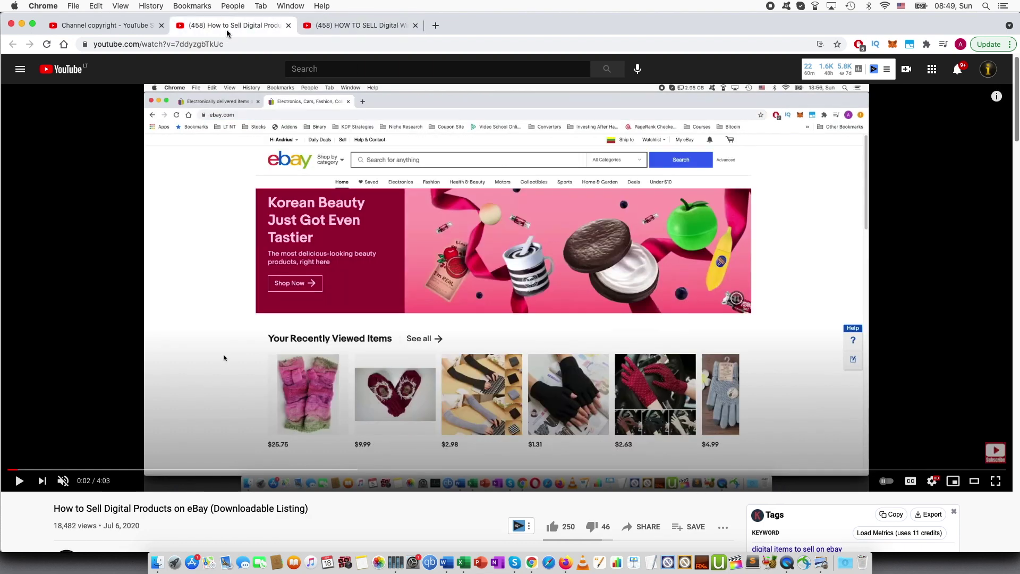
click(991, 470)
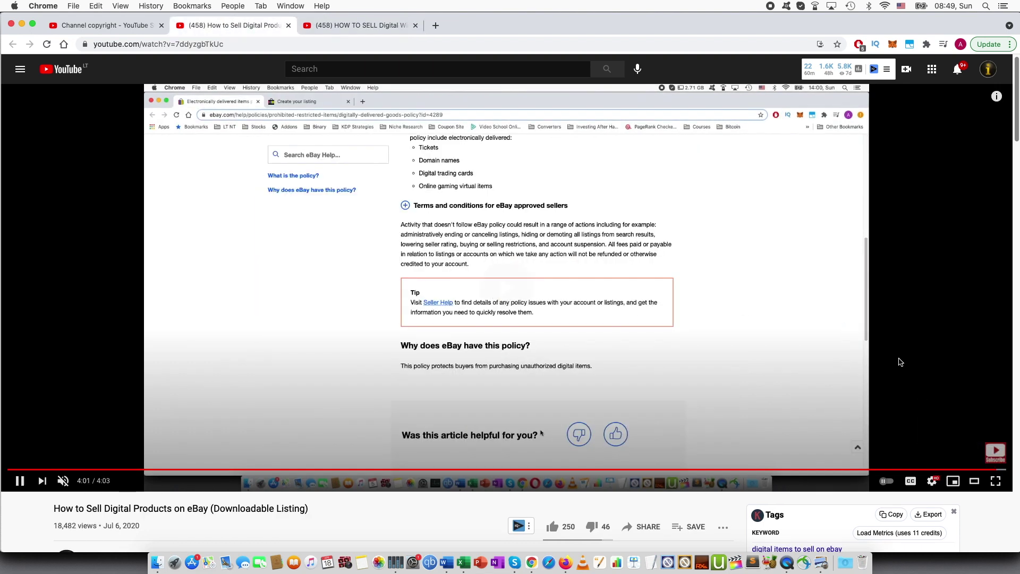
click(429, 198)
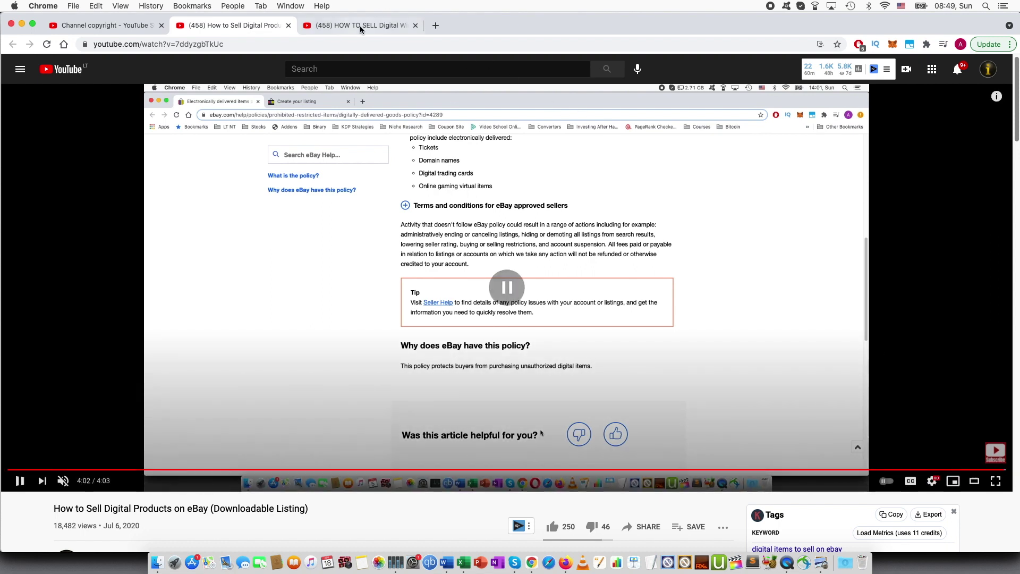
click(359, 26)
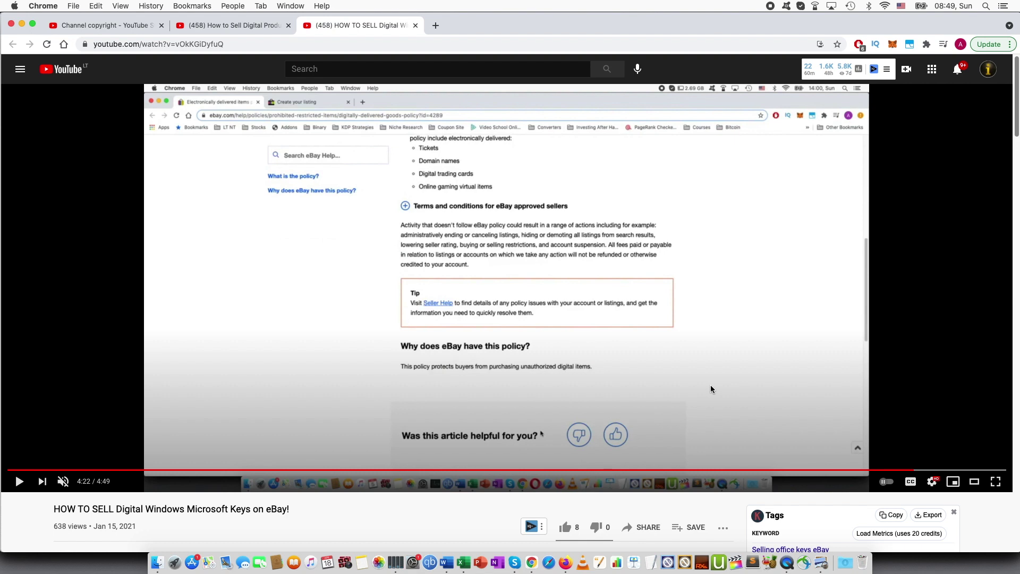
- Open the matching video's uploader channel, eBay Account For Sale, in a new tab and list its uploaded videos
scroll(709, 384, down, 5)
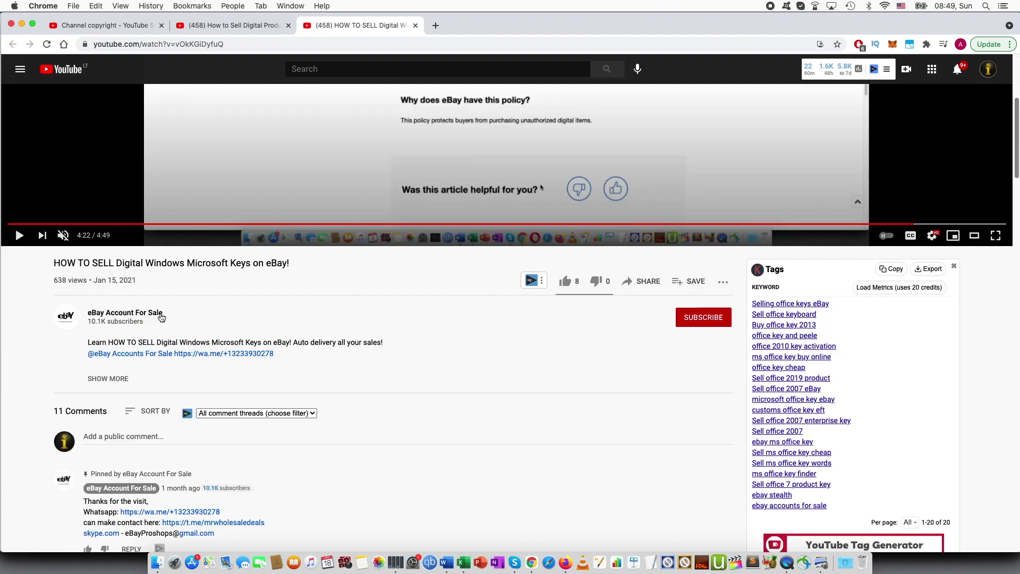
right_click(90, 312)
click(127, 319)
click(467, 28)
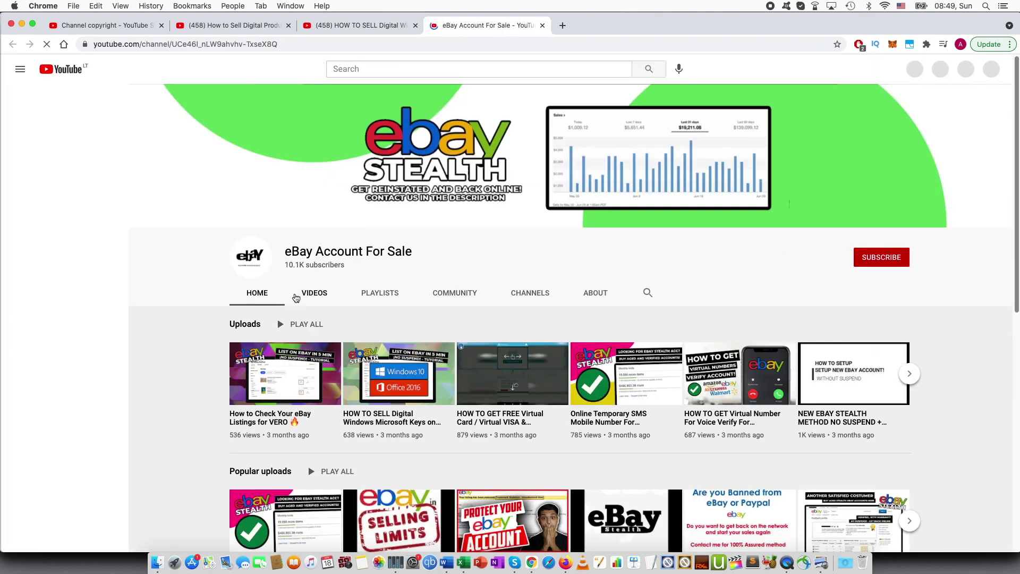
click(308, 293)
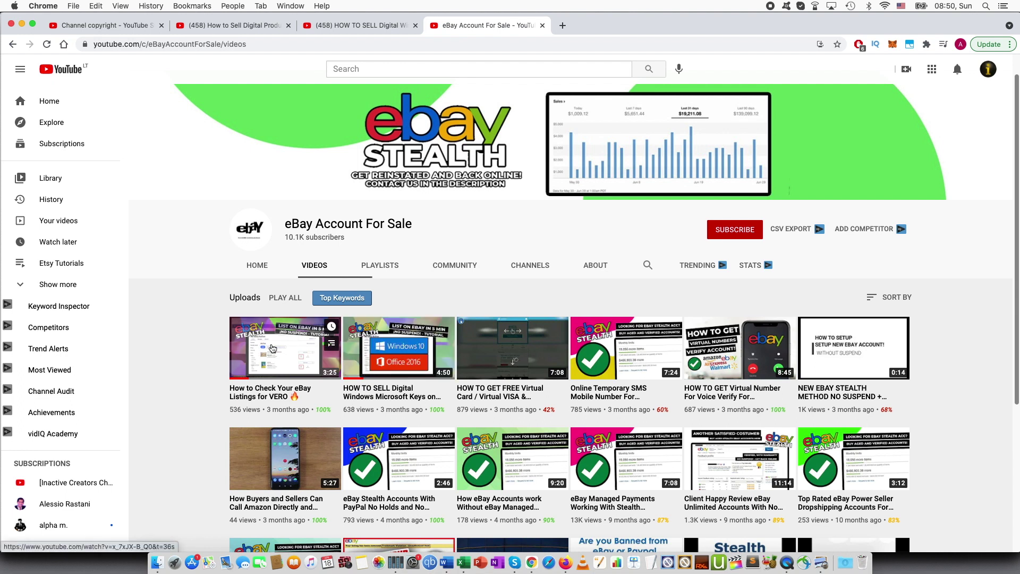
- Open the channel's video "How to Check Your eBay Listings for VERO" in a new tab, review its opening, and pause it at 0:34
right_click(272, 344)
click(308, 349)
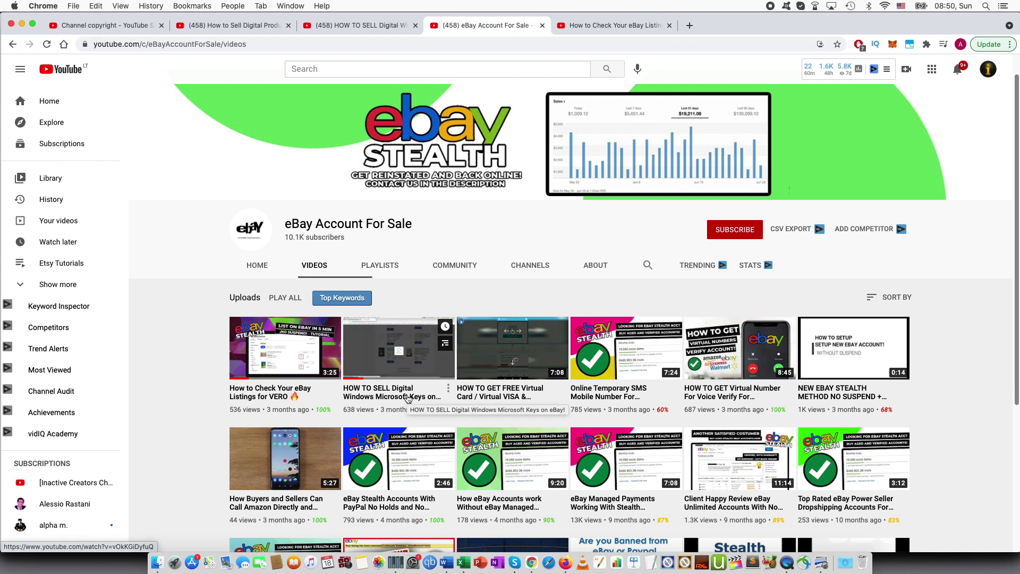
click(611, 25)
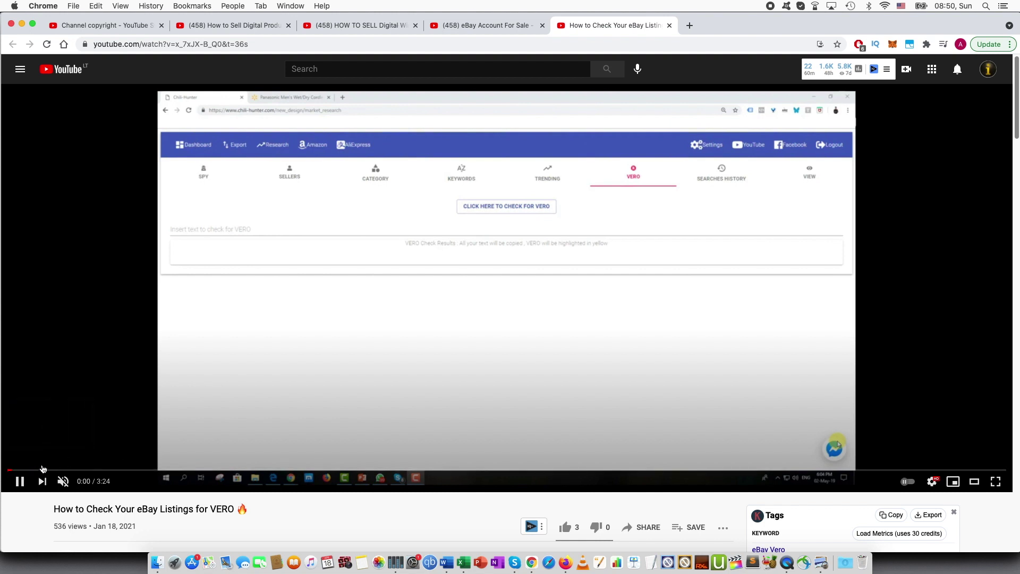
click(21, 471)
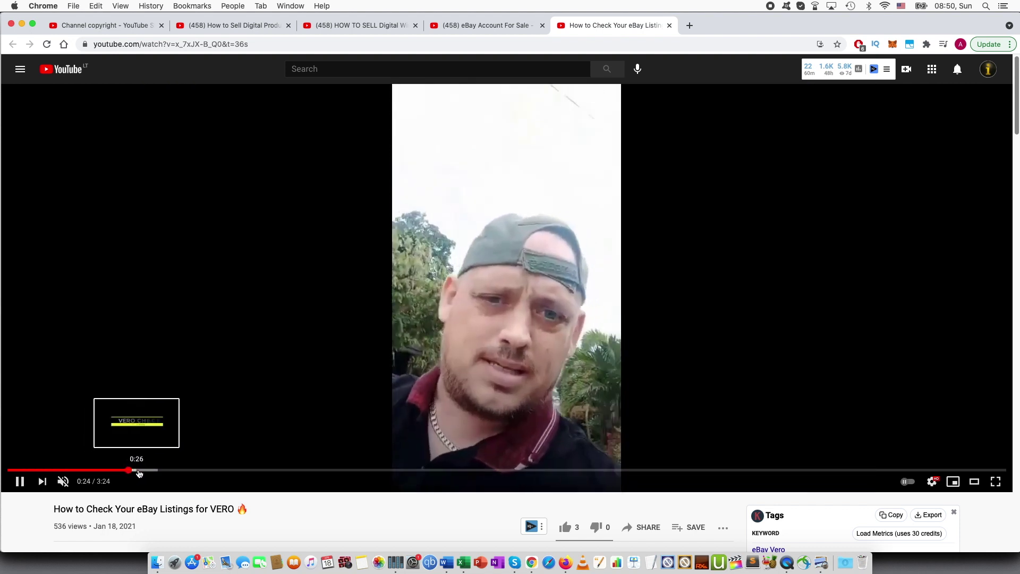
click(133, 470)
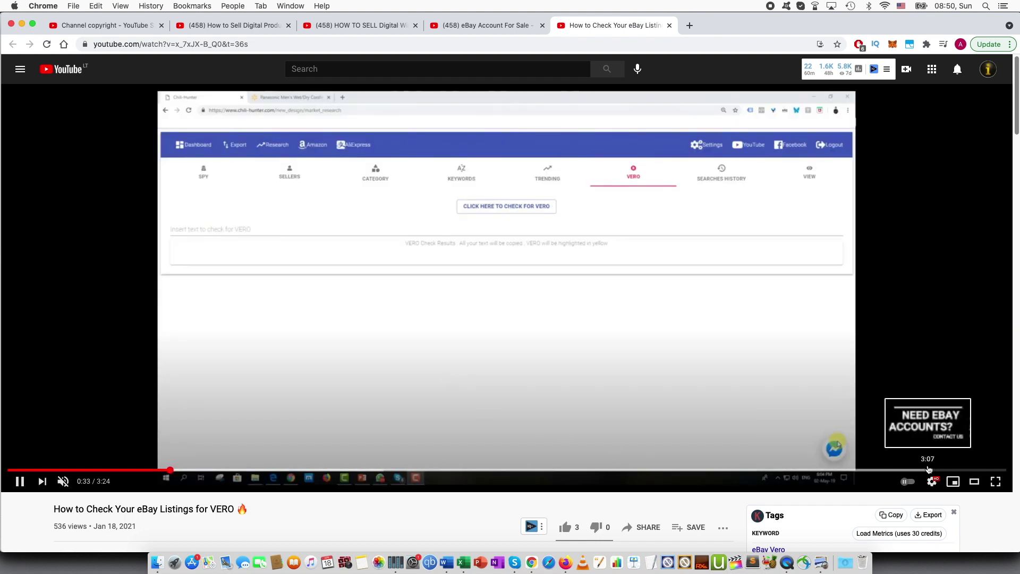
click(549, 245)
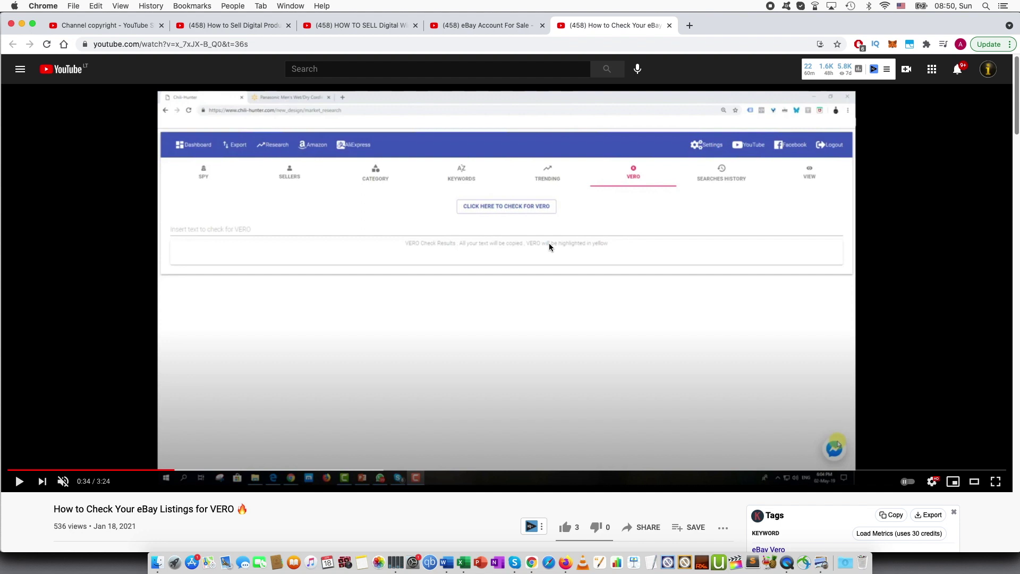
- Return to the "HOW TO SELL Digital Windows Microsoft Keys on eBay!" video and show its additional actions, including Report
click(497, 26)
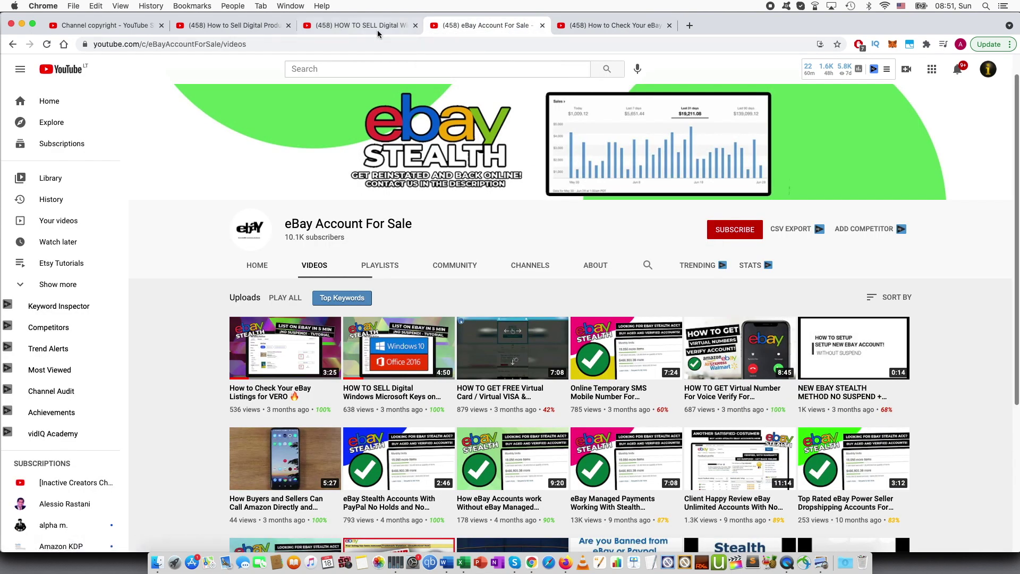
key(ctrl+shift+Tab)
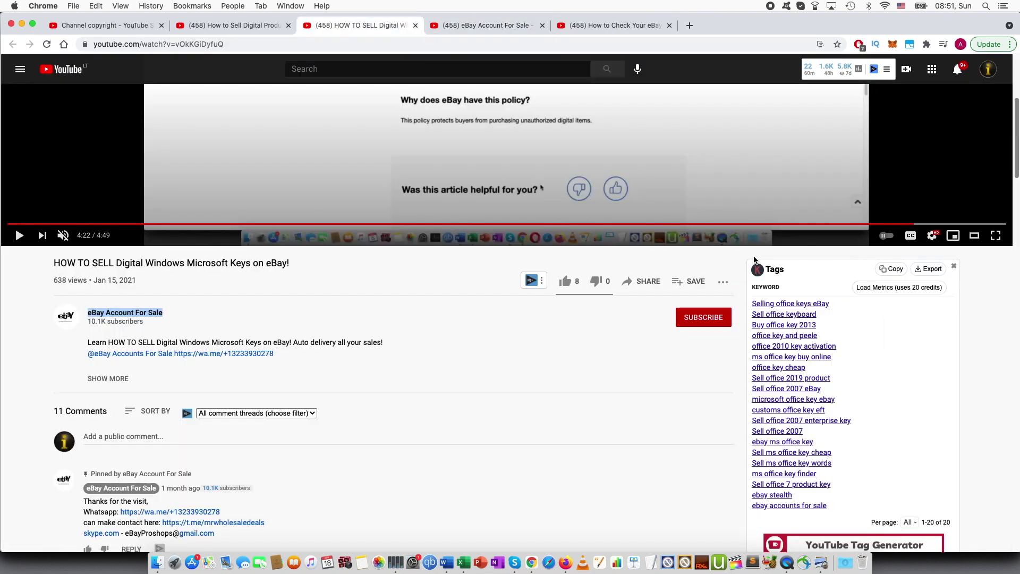
click(724, 284)
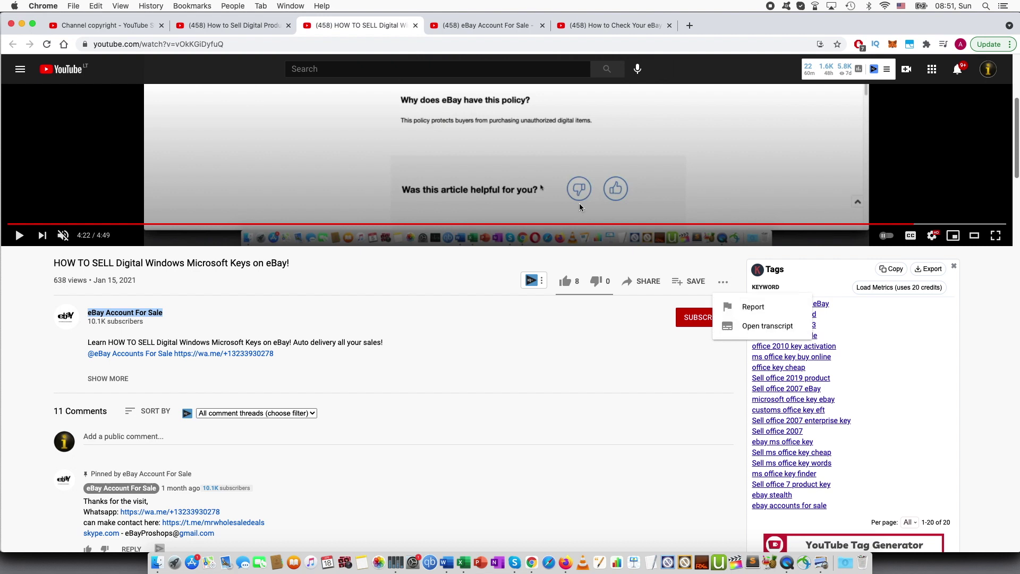
- Start a video removal request for "HOW TO SELL Digital Windows Microsoft Keys on eBay!" from the channel's copyright matches
click(106, 25)
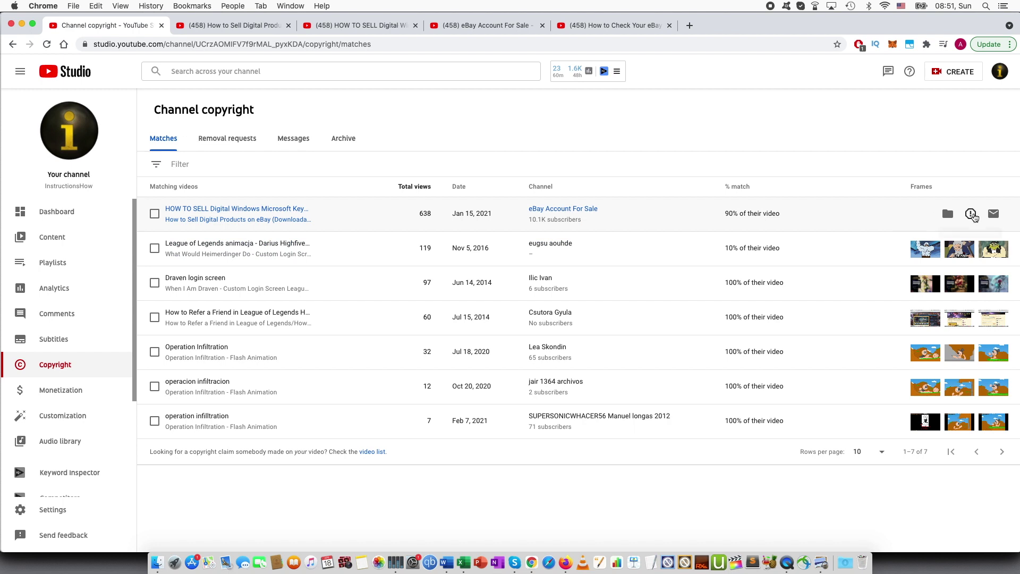
click(971, 213)
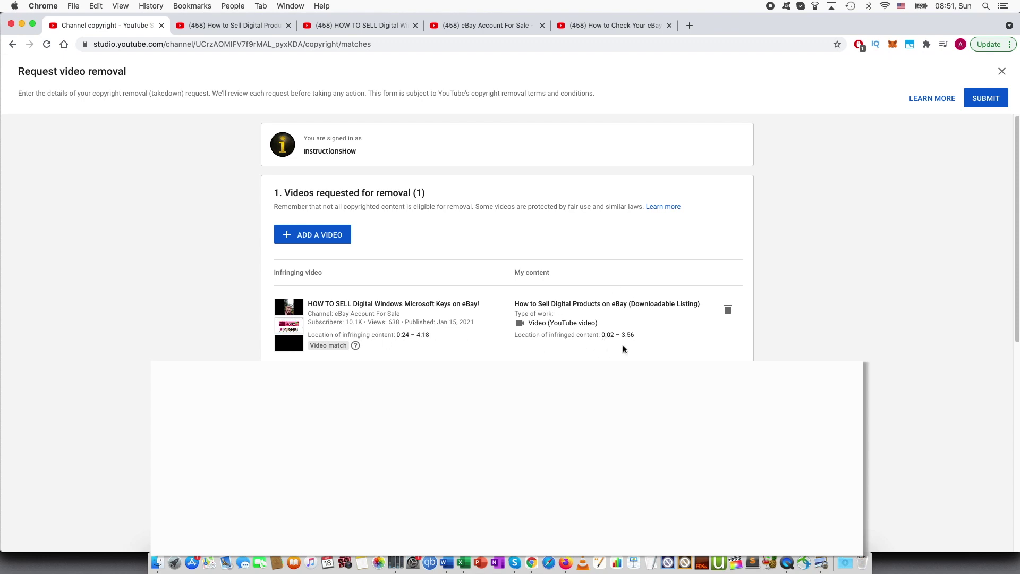
- Report "HOW TO SELL Digital Windows Microsoft Keys on eBay!" on its watch page as "Infringes my rights" with "Copyright issue", and continue to the takedown instructions
scroll(613, 339, down, 1)
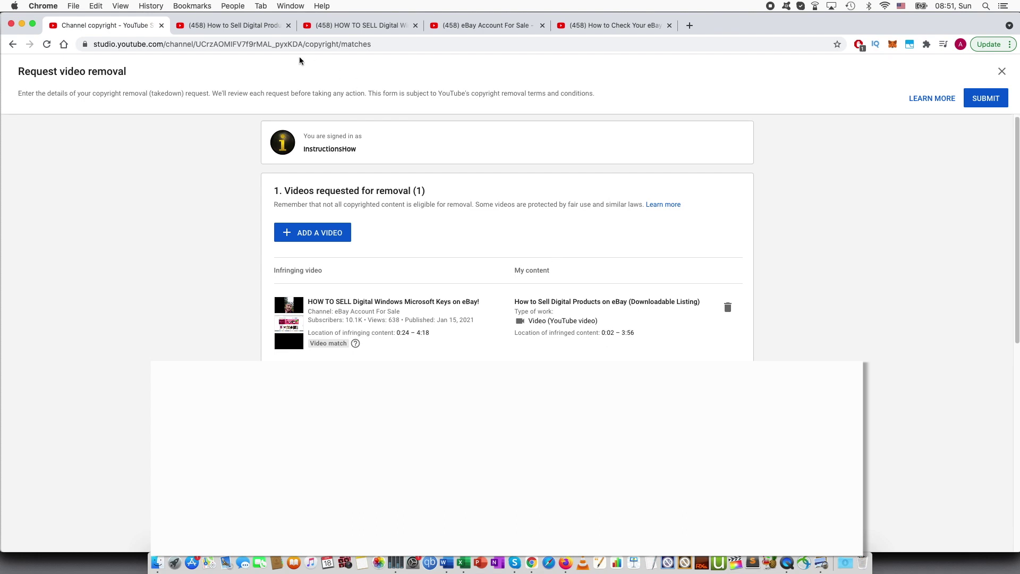
click(262, 21)
click(346, 26)
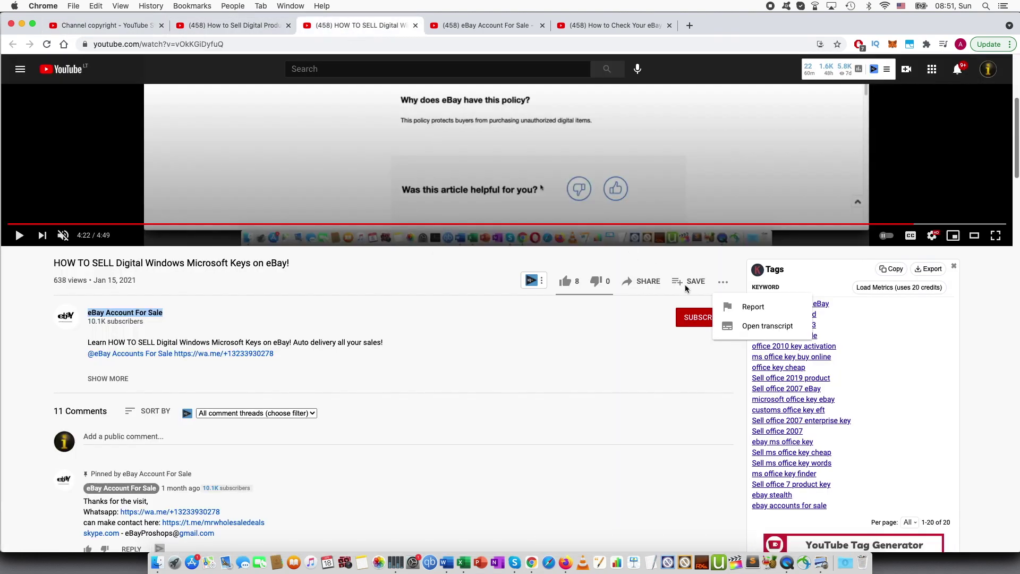
click(754, 307)
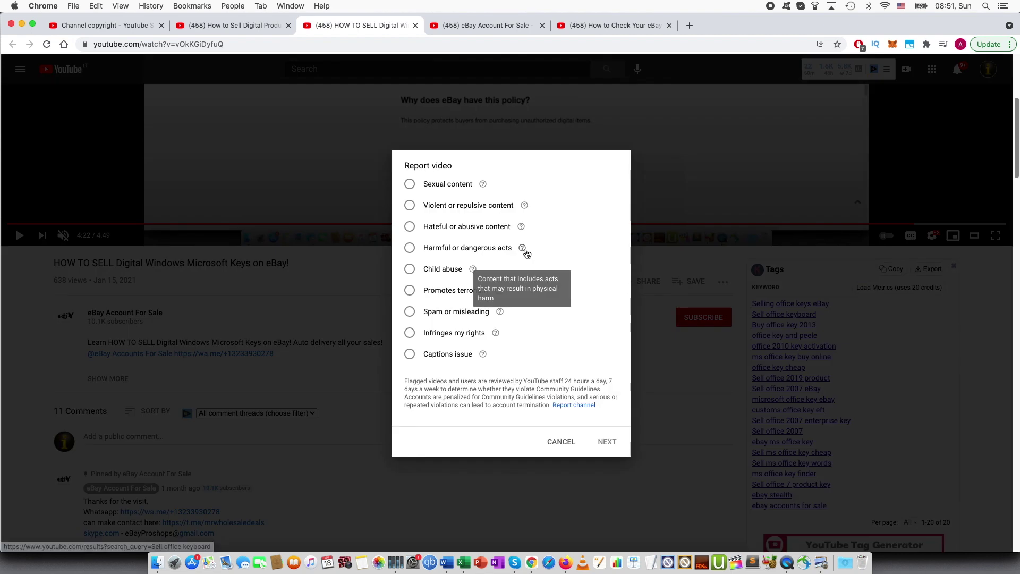
click(435, 335)
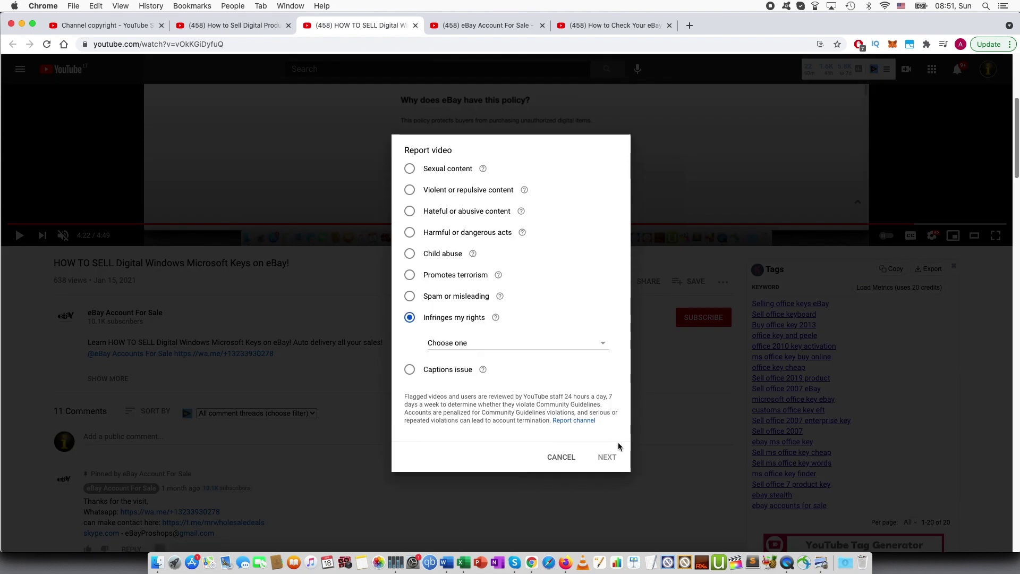
click(499, 347)
click(499, 374)
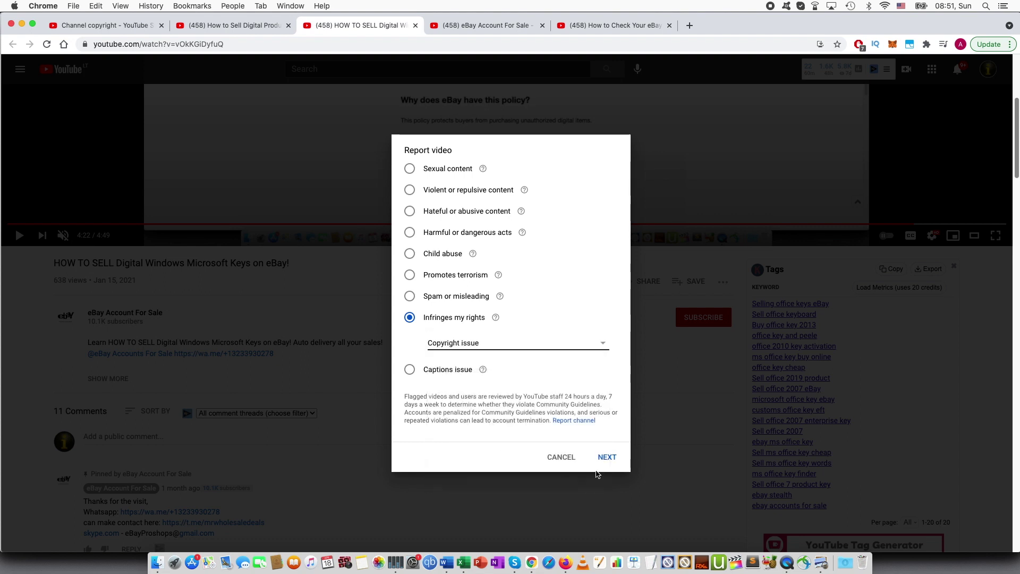
click(612, 458)
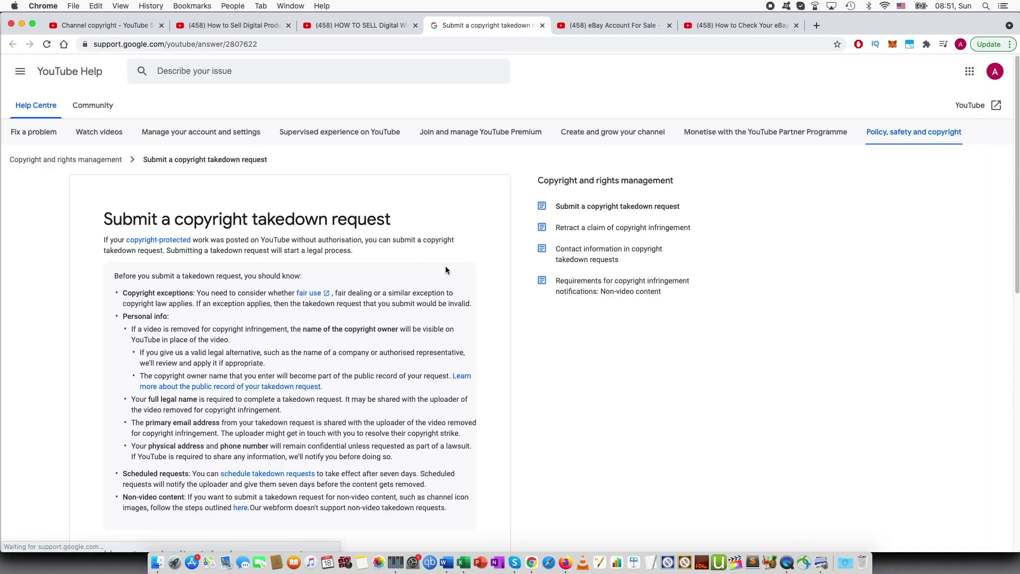
- Open the takedown webform from the "Submit a copyright takedown request" article and start a new video entry, showing its type-of-work choices
scroll(445, 271, down, 7)
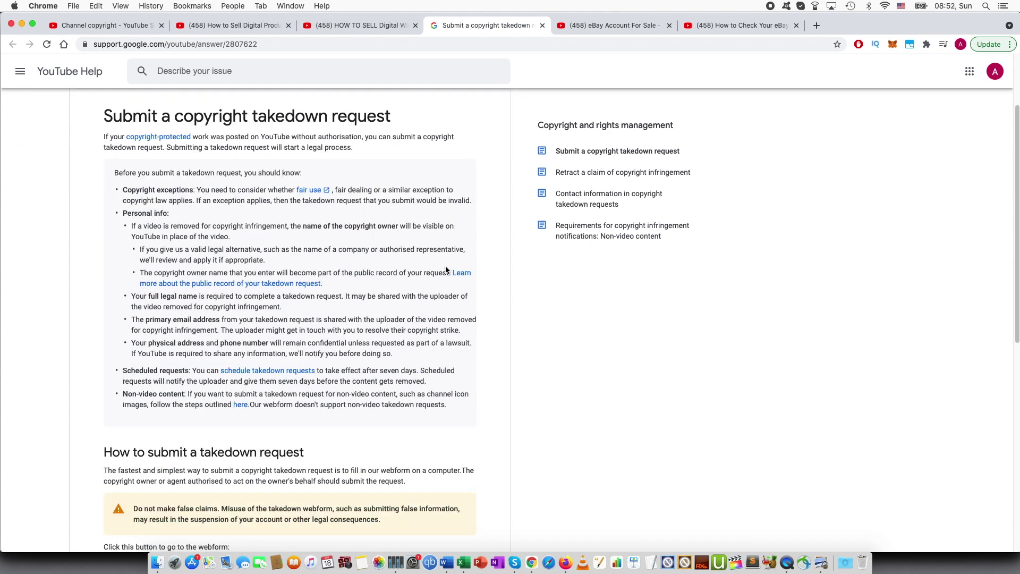
click(349, 490)
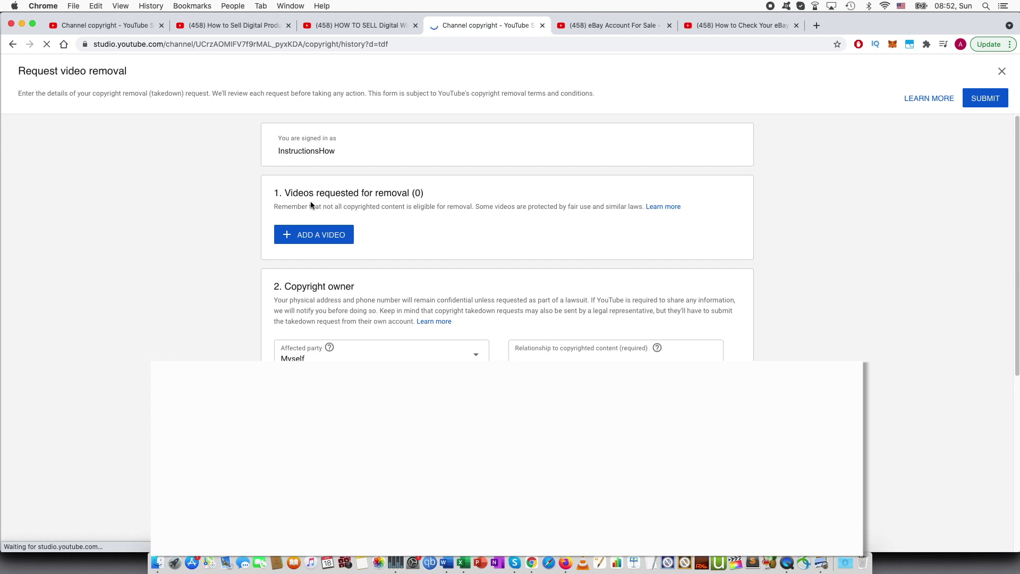
click(334, 236)
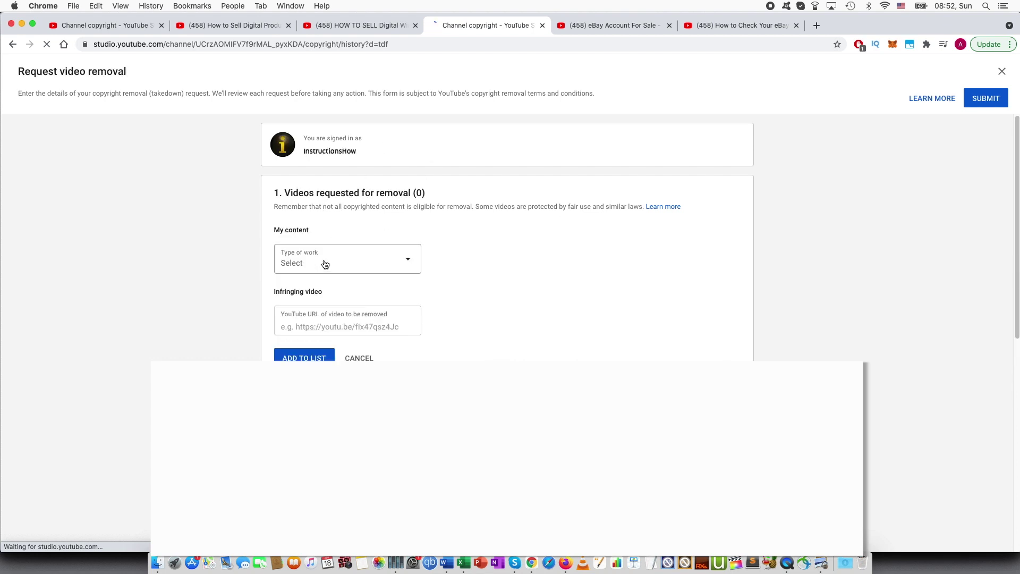
click(323, 264)
click(541, 268)
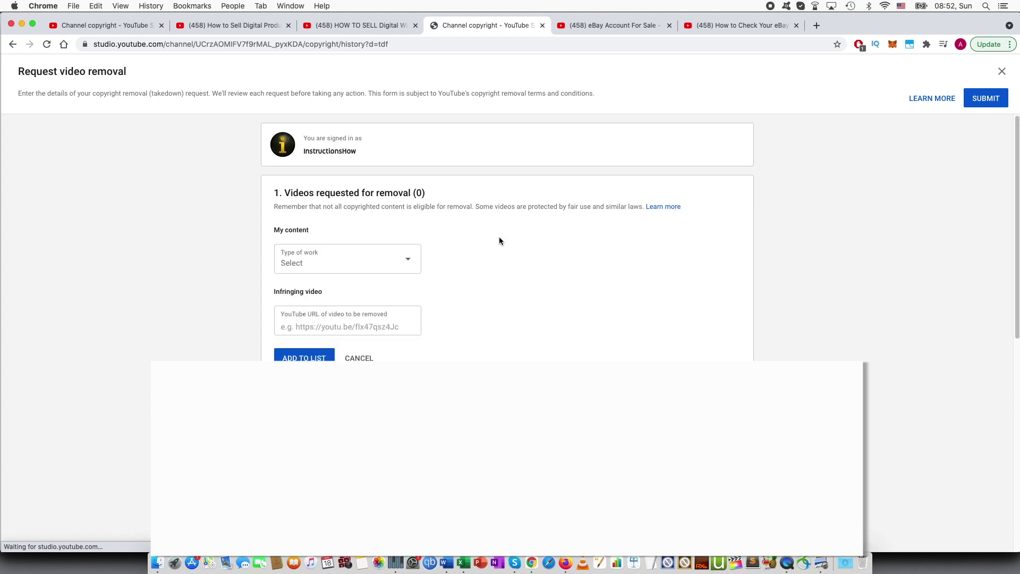